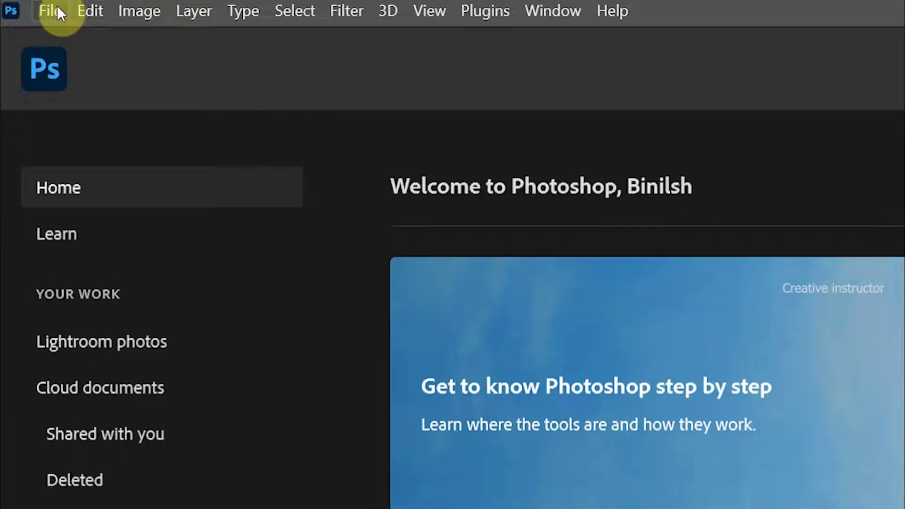
# Open the File menu from the Photoshop Home screen.
pyautogui.click(37, 8)
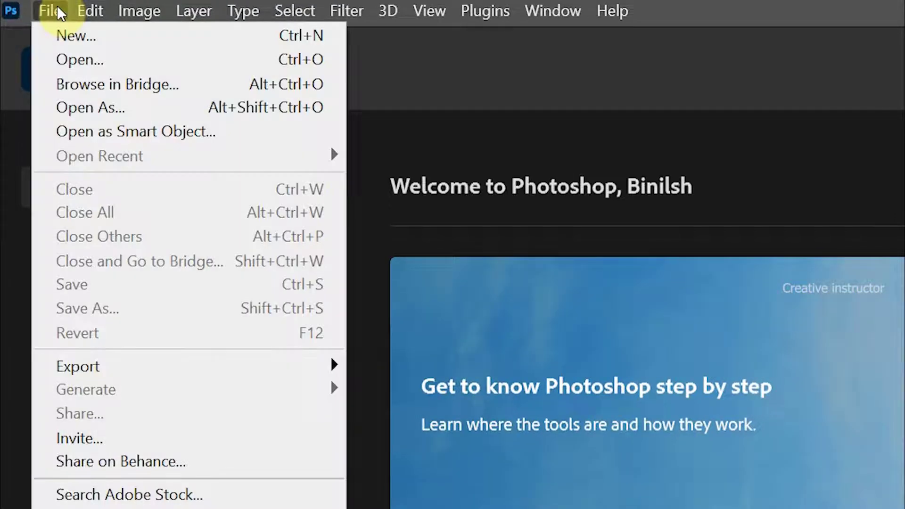
# Choose File > New to bring up the New Document dialog.
pyautogui.click(69, 40)
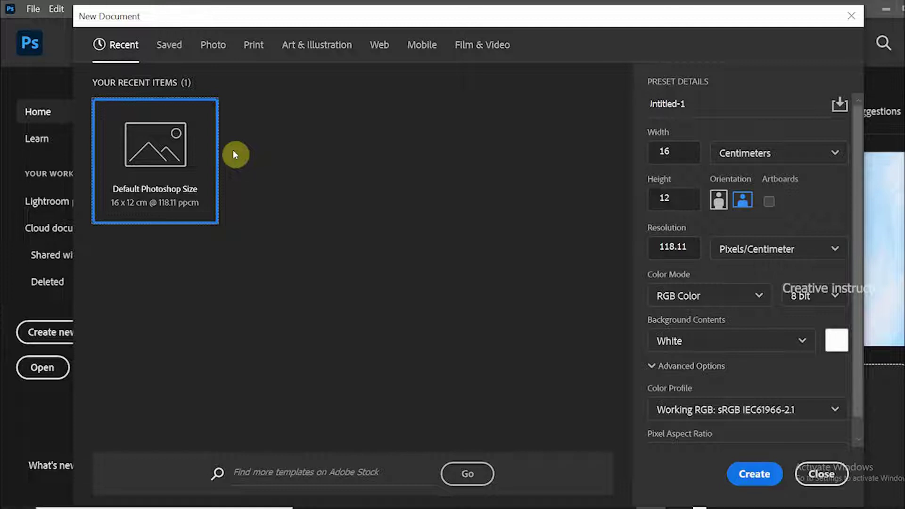
pyautogui.click(172, 51)
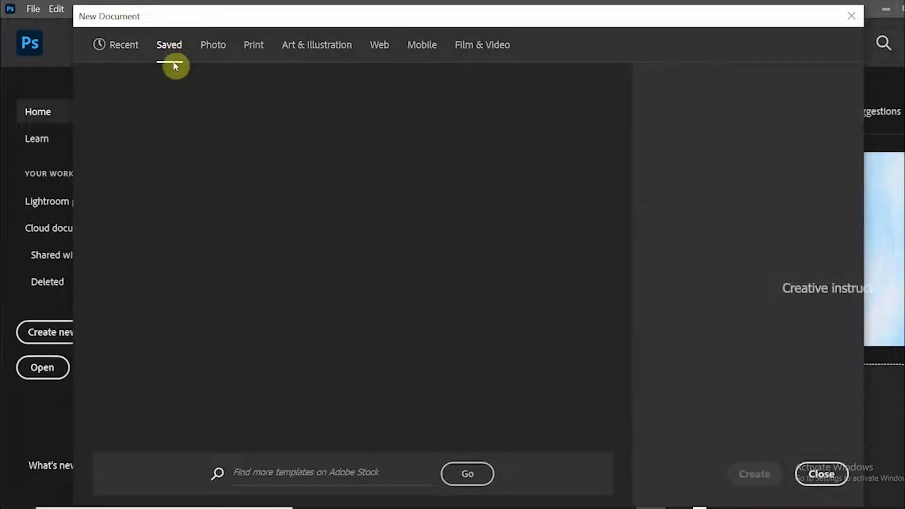
pyautogui.click(216, 48)
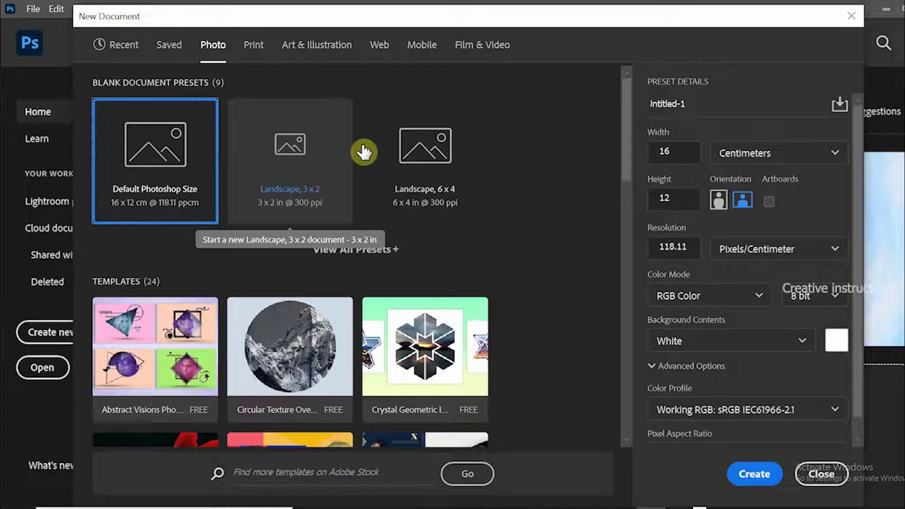
pyautogui.click(258, 48)
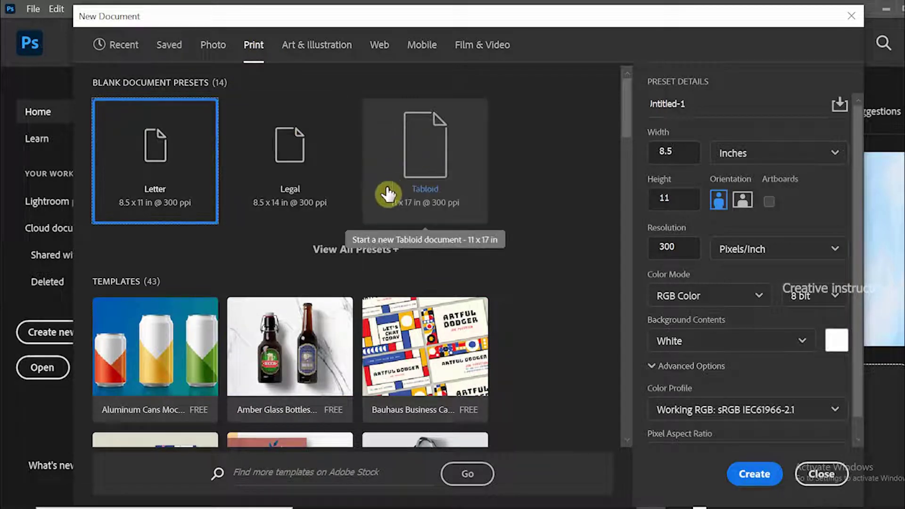
pyautogui.click(354, 249)
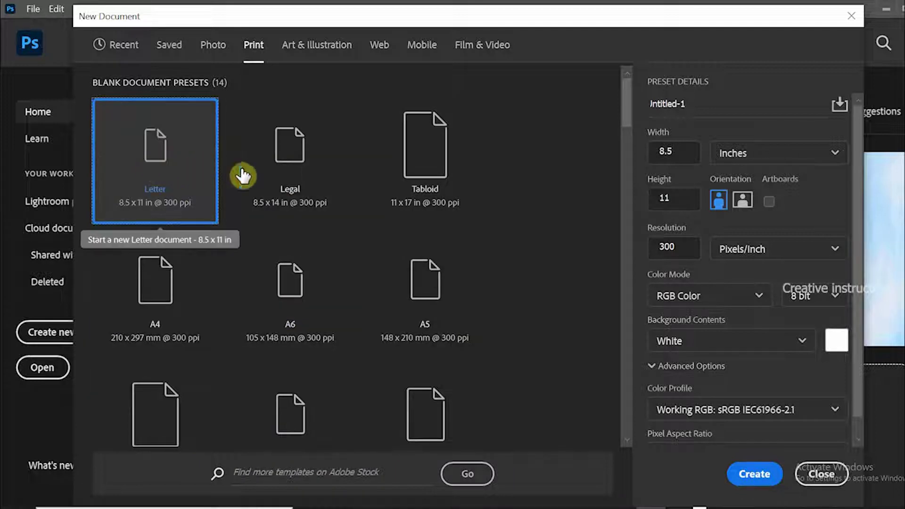
pyautogui.click(135, 49)
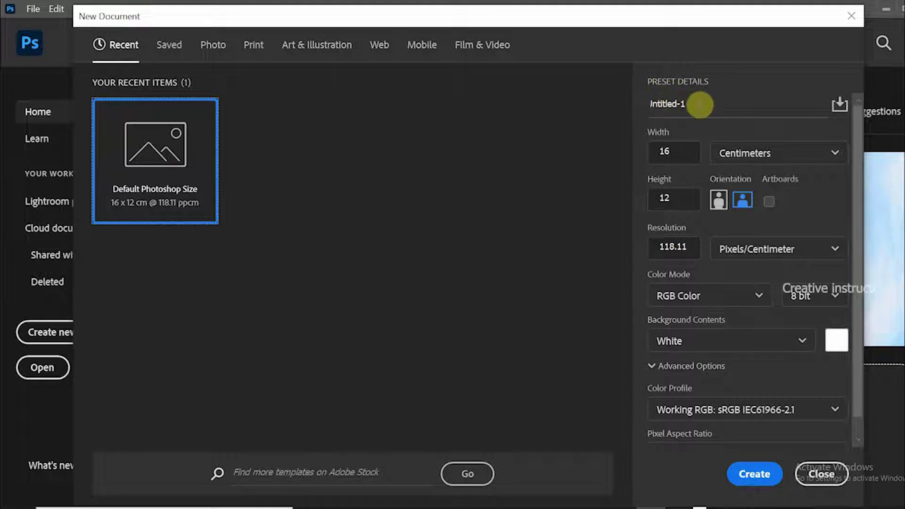
# Rename the preset from Untitled-1 to 'my first project' and show the Width units list.
pyautogui.click(709, 104)
pyautogui.moveTo(709, 104); pyautogui.dragTo(646, 96)
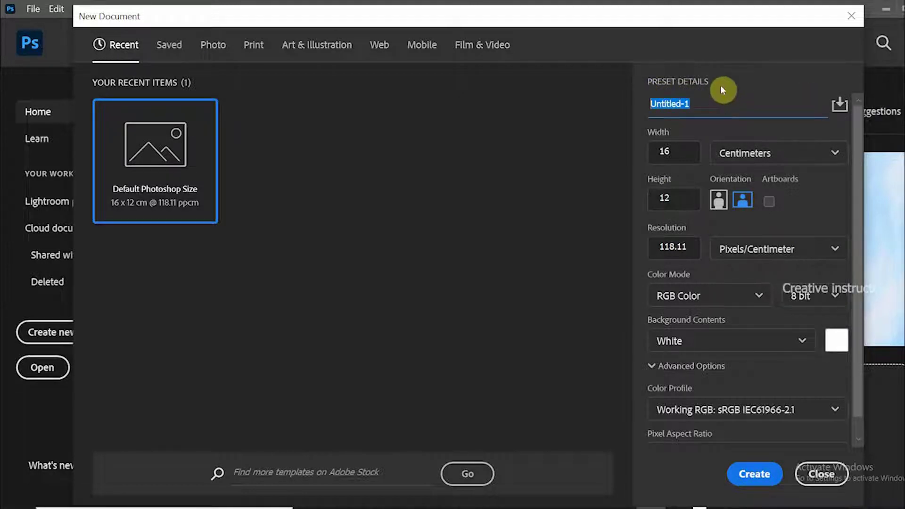
pyautogui.write('my firs')
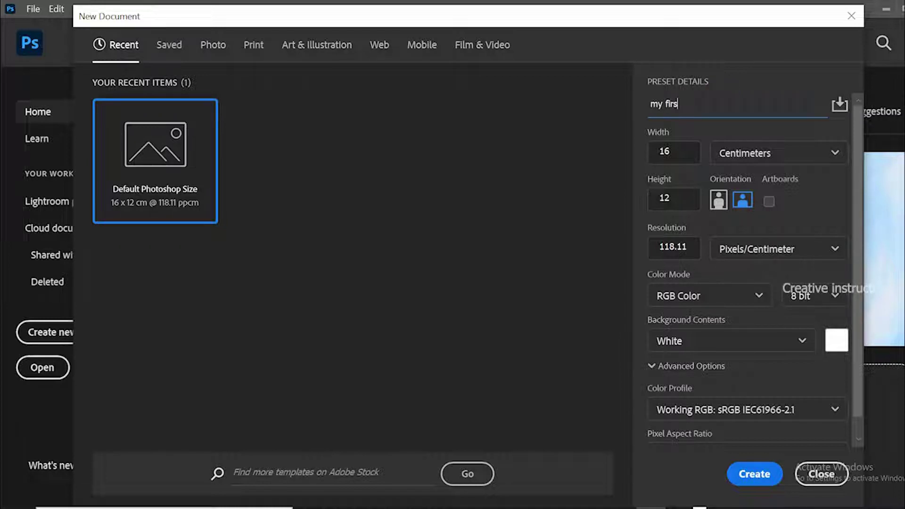
pyautogui.write('t project')
pyautogui.click(691, 132)
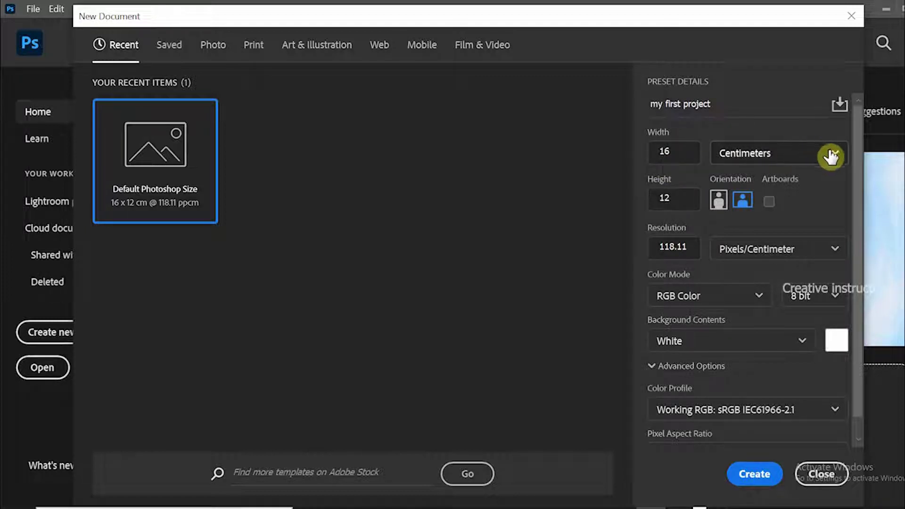
pyautogui.click(844, 159)
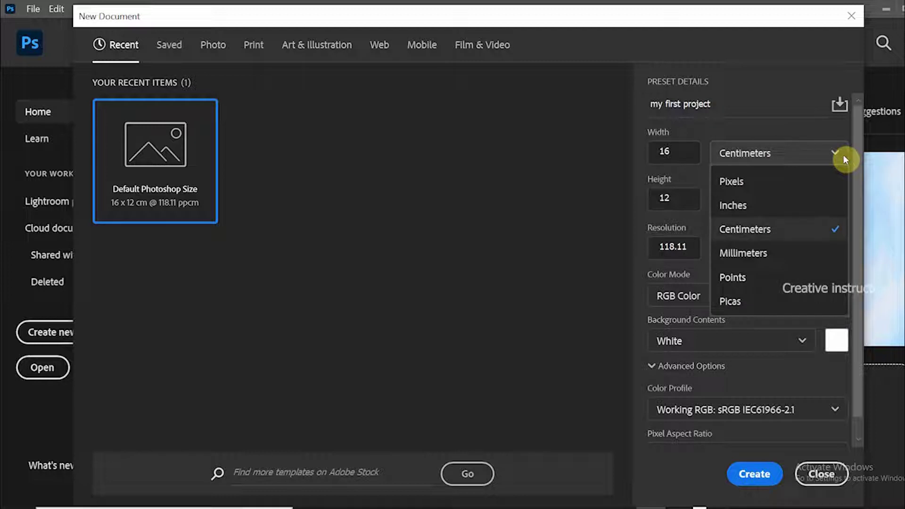
# Switch size units to Pixels and set width 1000 and height 700.
pyautogui.click(760, 191)
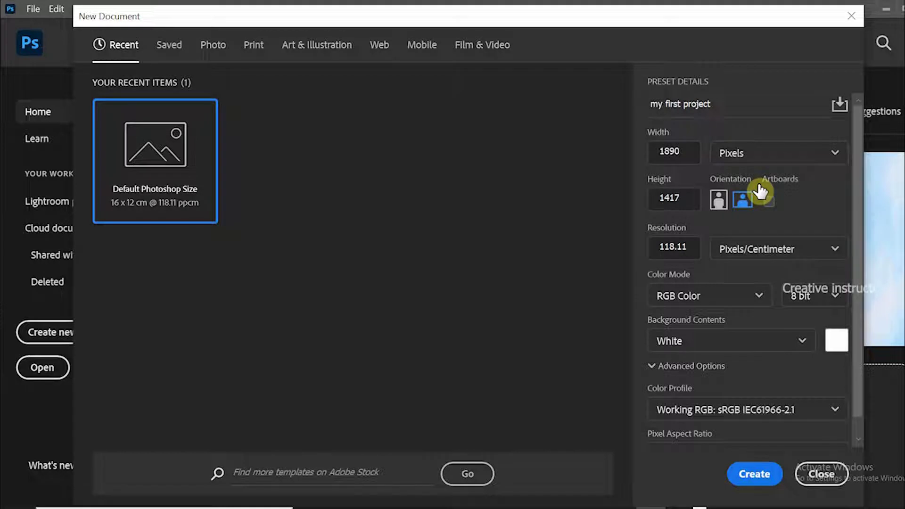
pyautogui.click(670, 151)
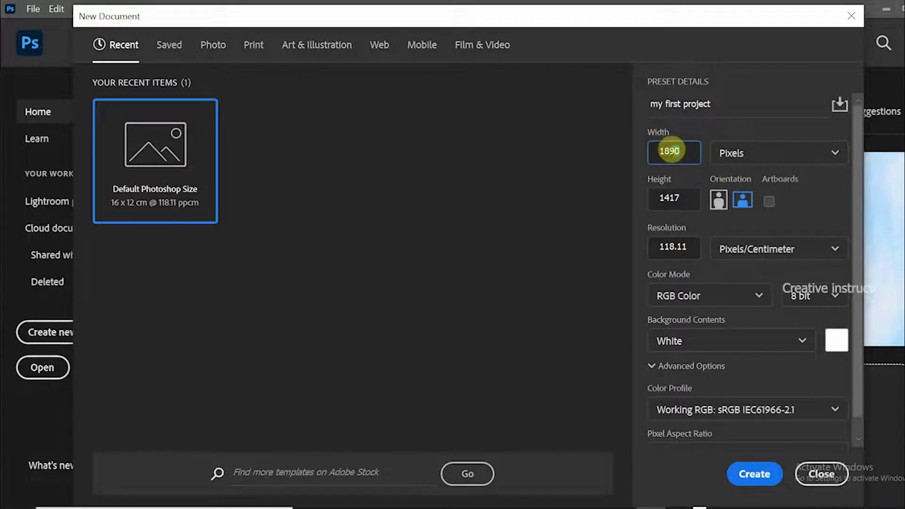
pyautogui.doubleClick(663, 150)
pyautogui.write('1000')
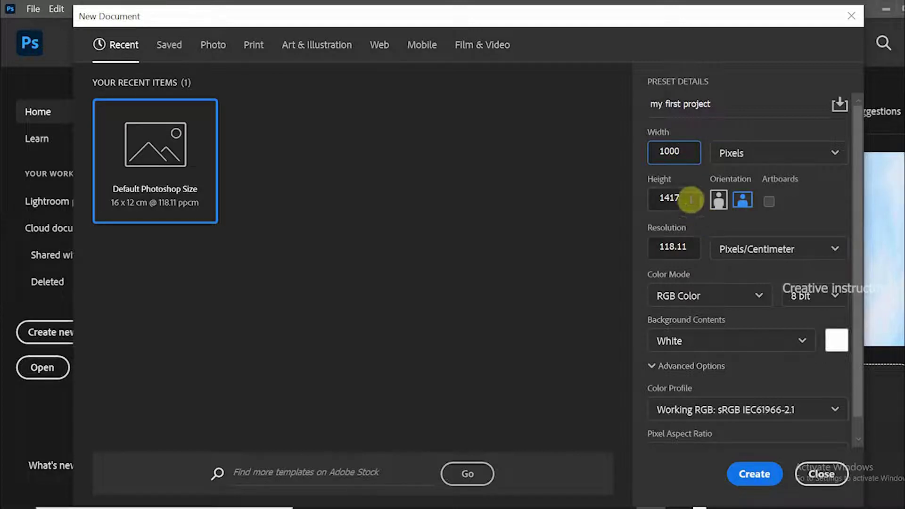
pyautogui.doubleClick(667, 197)
pyautogui.write('700')
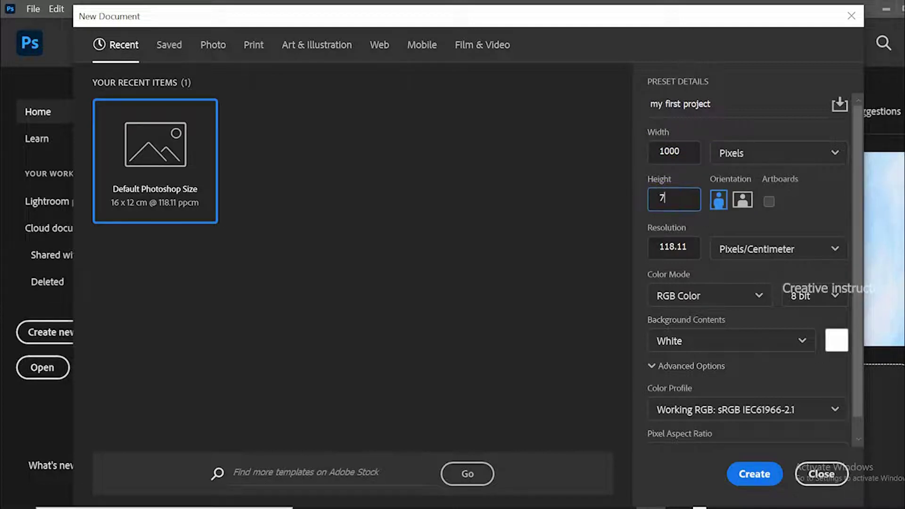
pyautogui.click(825, 193)
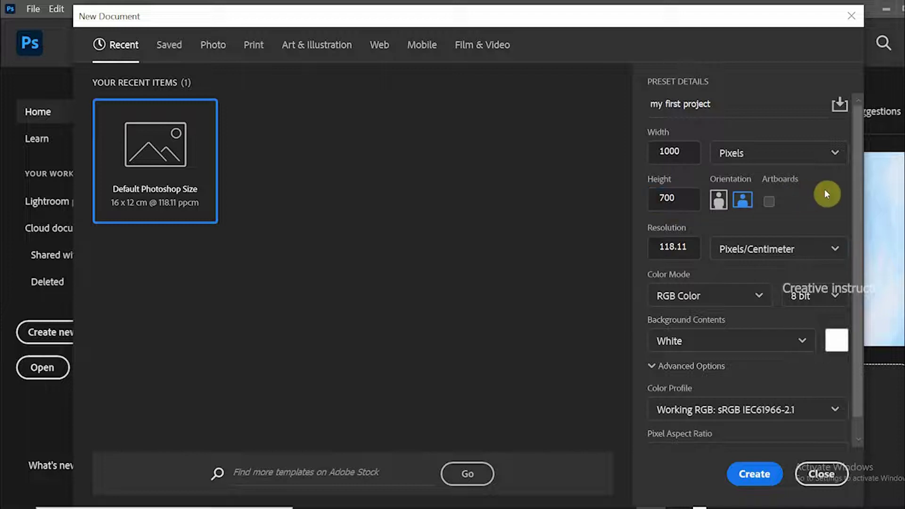
# Keep landscape orientation at 1000×700 and change resolution units to Pixels/Inch.
pyautogui.click(719, 202)
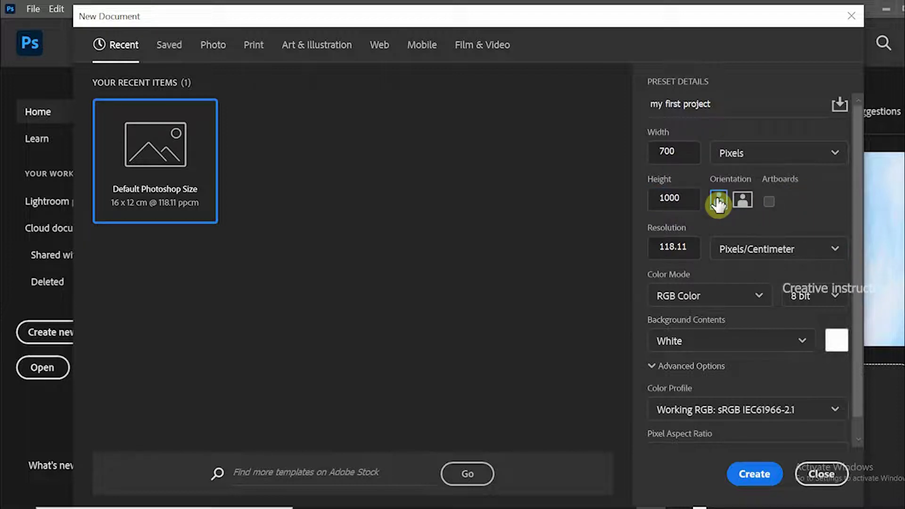
pyautogui.click(743, 200)
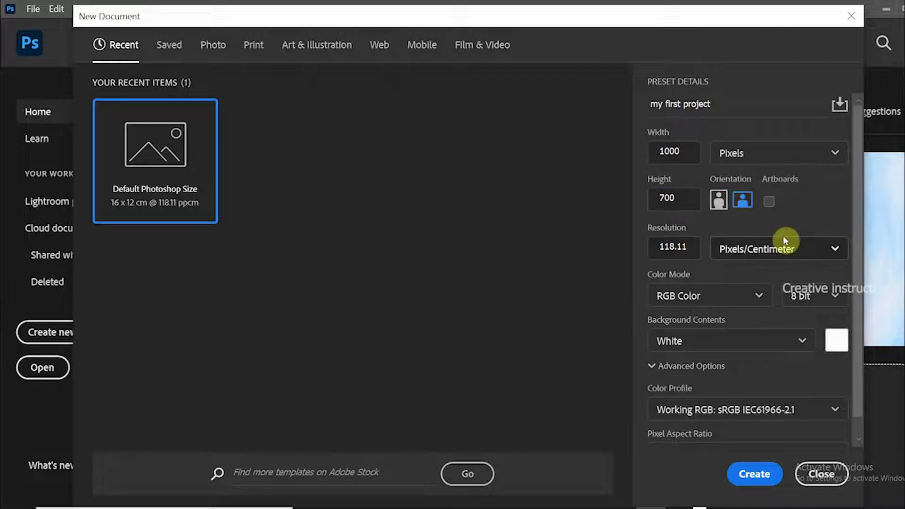
pyautogui.click(811, 254)
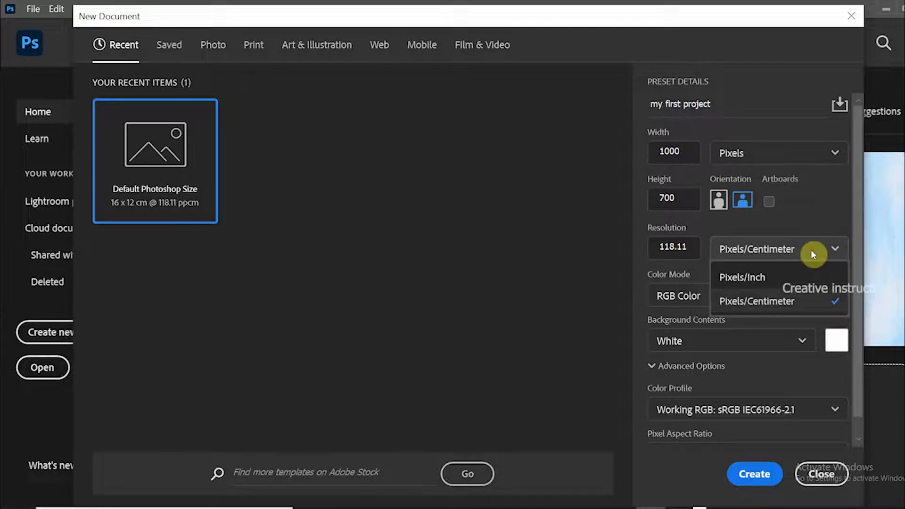
pyautogui.click(779, 281)
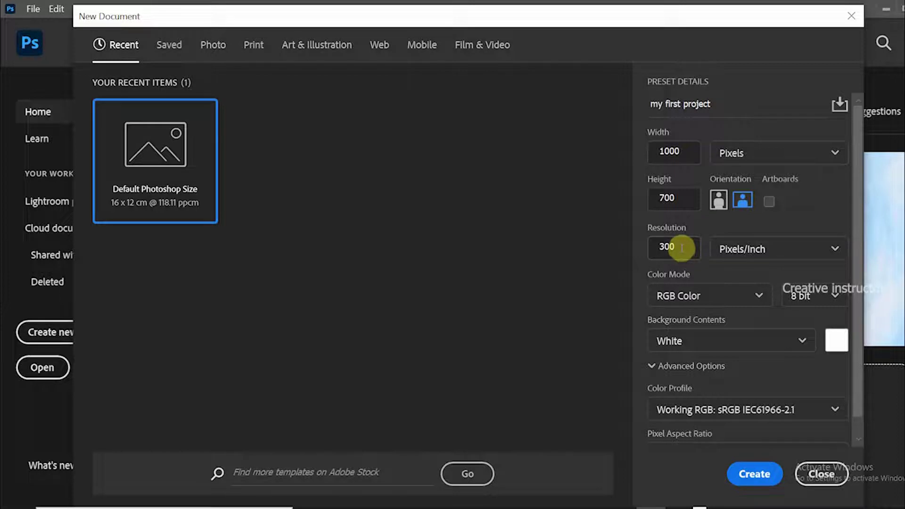
# Change resolution from 300 to 72 Pixels/Inch and keep RGB Color as colour mode.
pyautogui.moveTo(682, 247); pyautogui.dragTo(646, 243)
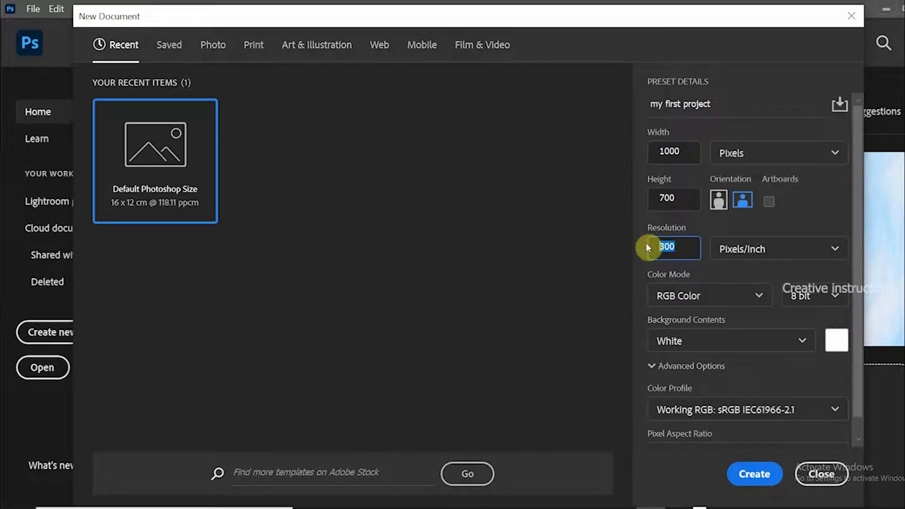
pyautogui.write('72')
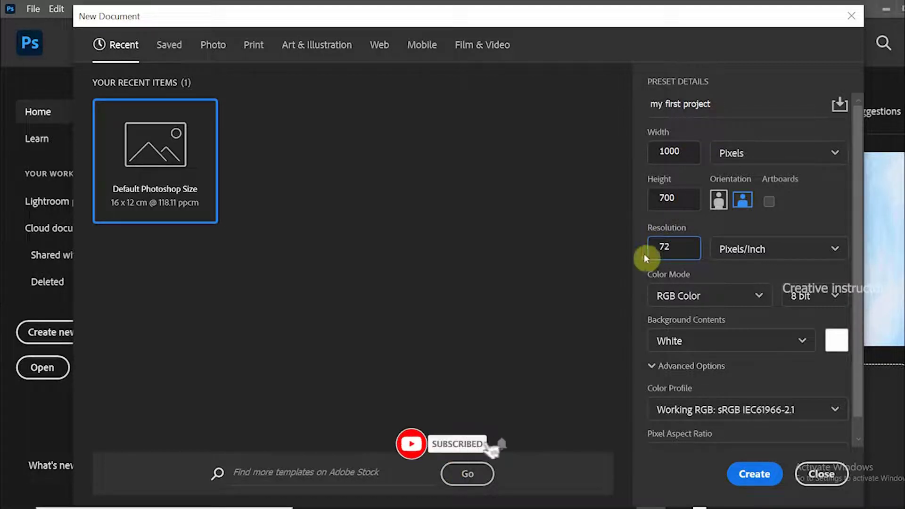
pyautogui.click(598, 262)
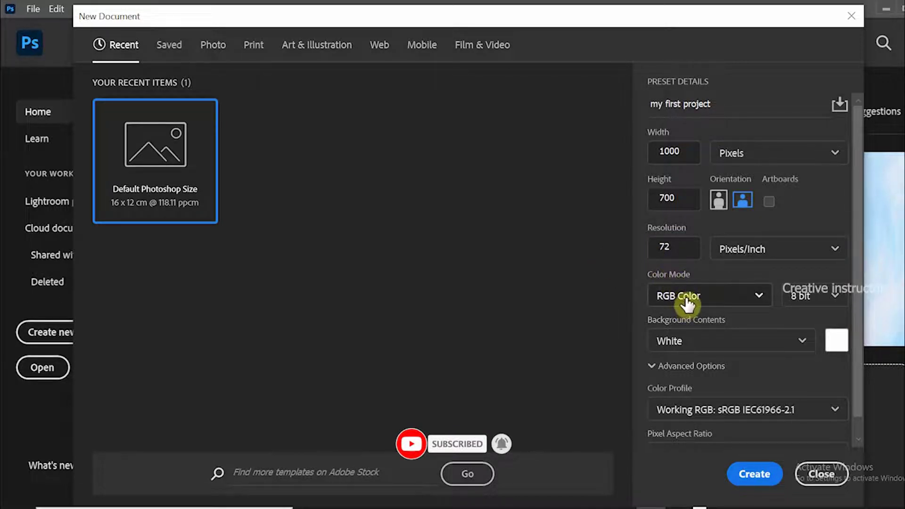
pyautogui.click(734, 301)
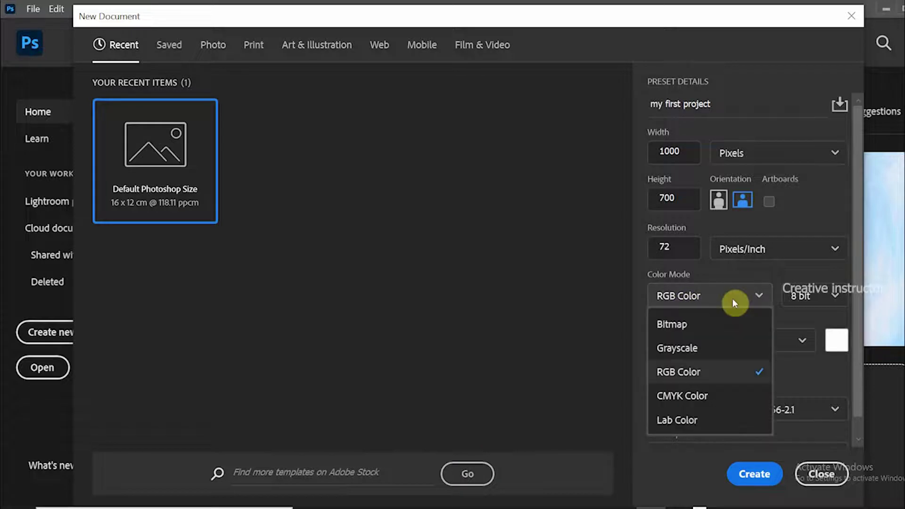
pyautogui.click(710, 380)
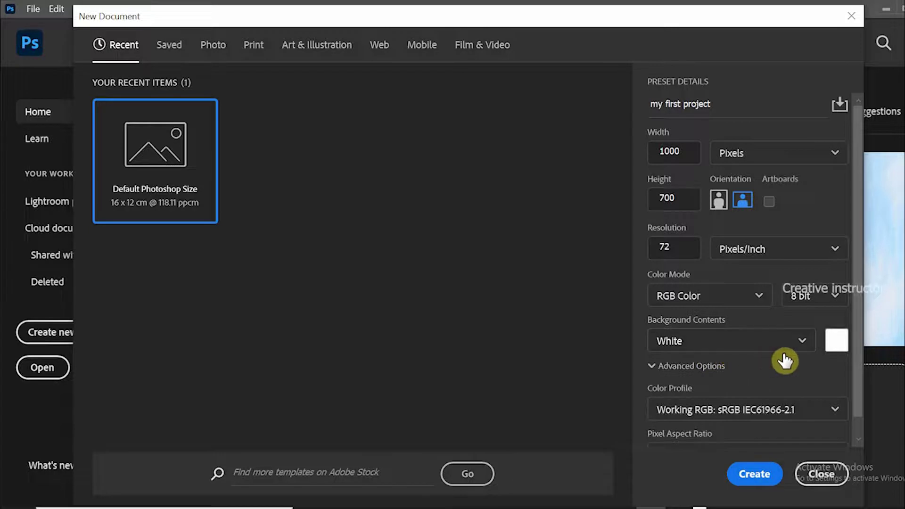
pyautogui.click(802, 340)
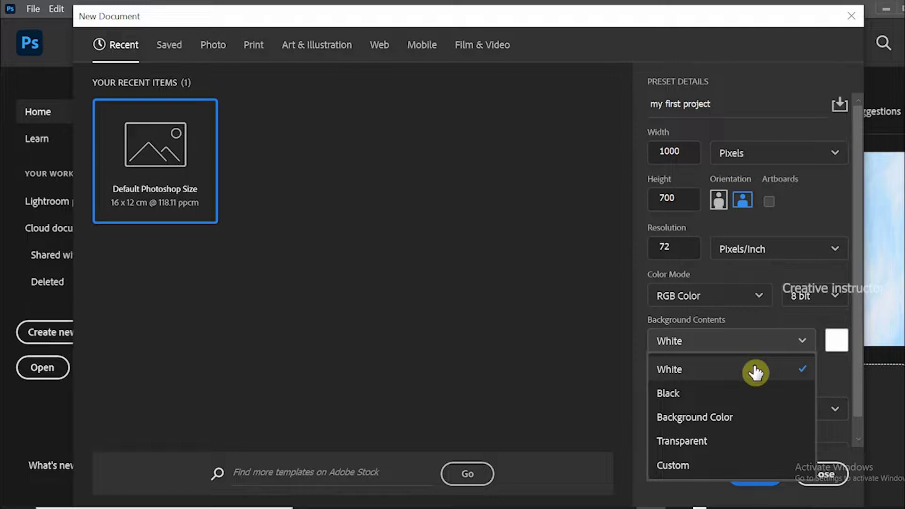
pyautogui.click(738, 376)
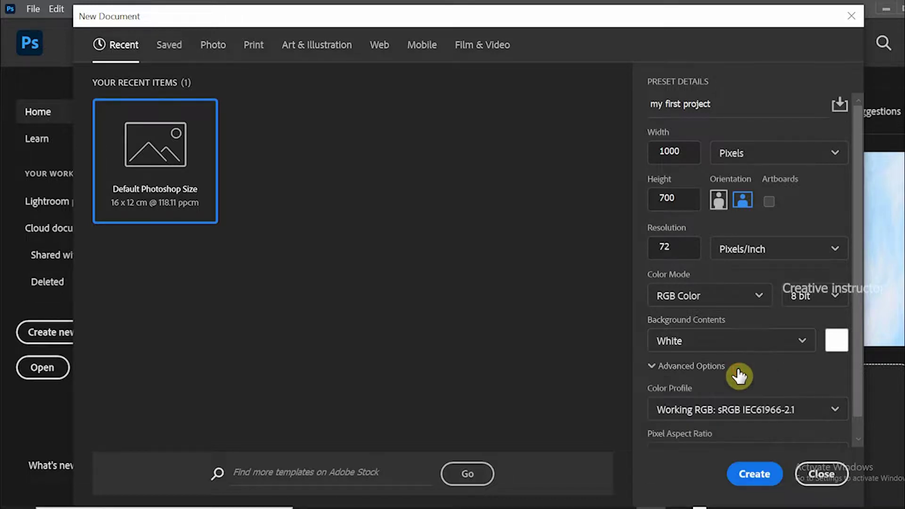
pyautogui.scroll(-1, 754, 373)
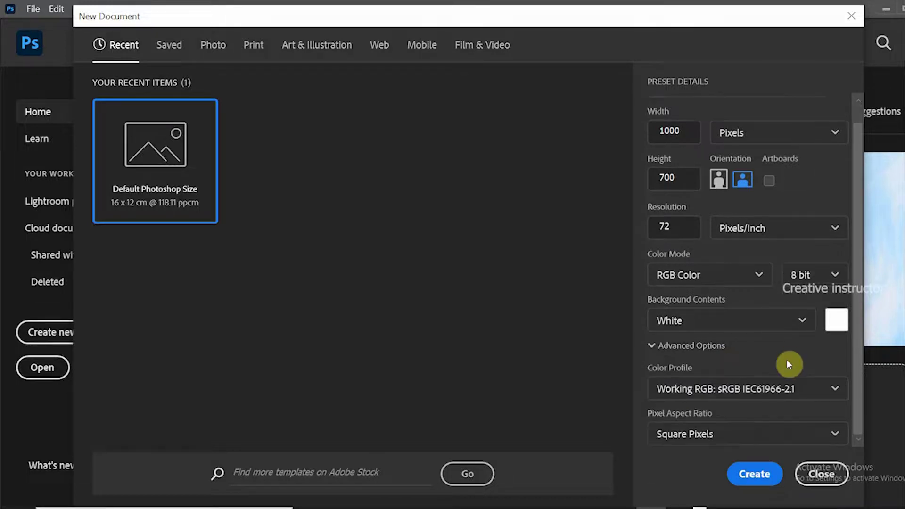
pyautogui.click(754, 474)
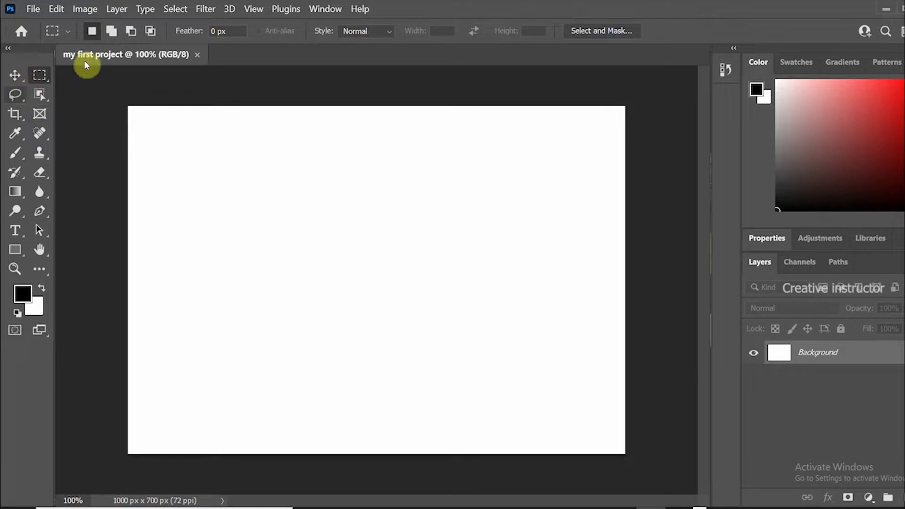
pyautogui.click(325, 9)
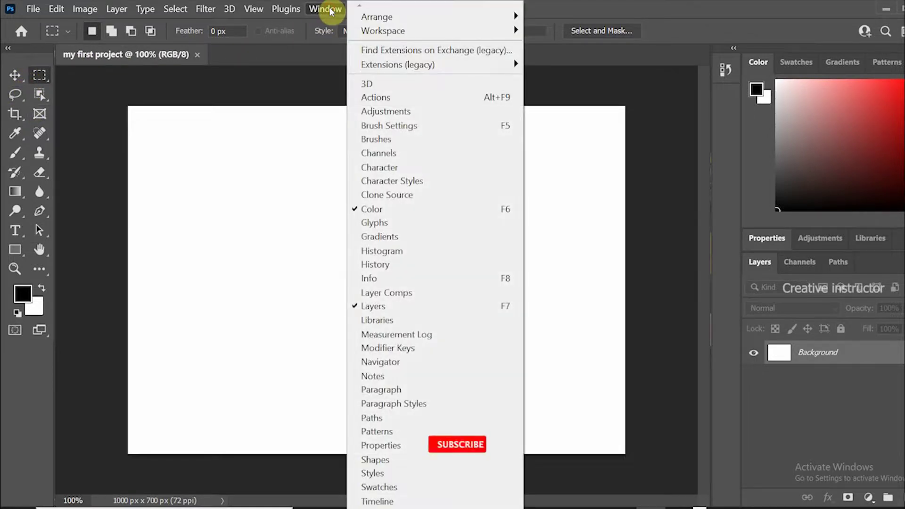
pyautogui.scroll(-1, 435, 264)
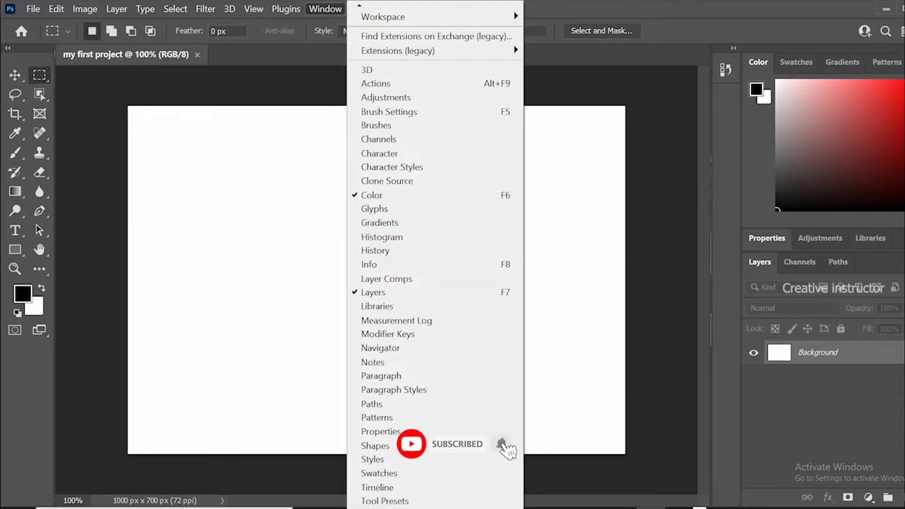
pyautogui.scroll(-1, 435, 264)
pyautogui.scroll(-2, 435, 264)
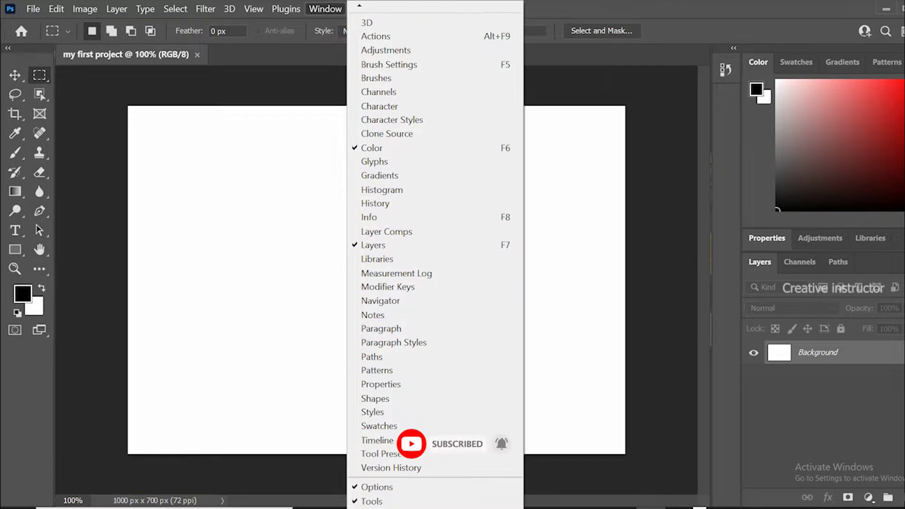
pyautogui.click(372, 502)
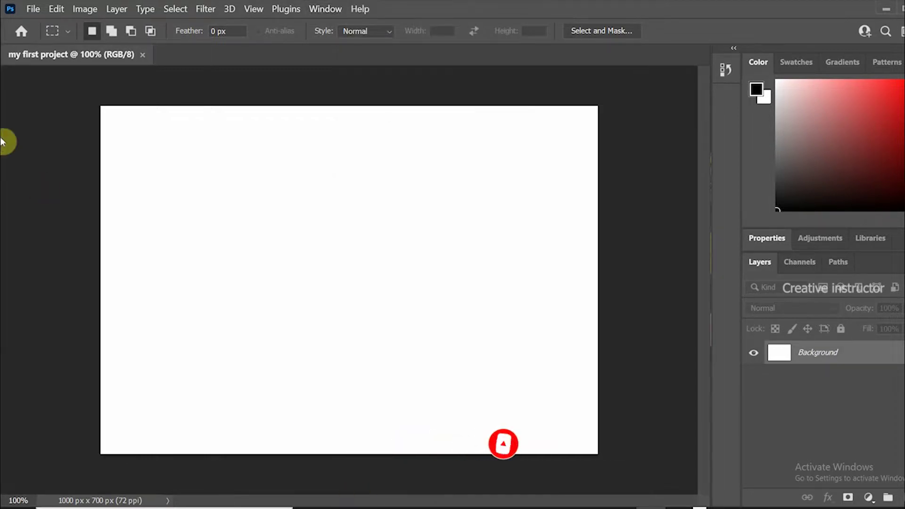
pyautogui.click(325, 9)
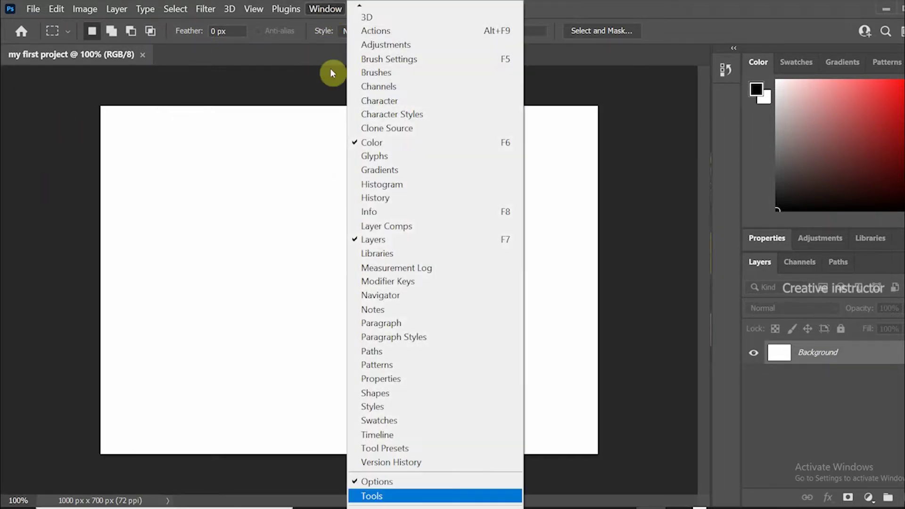
pyautogui.click(356, 495)
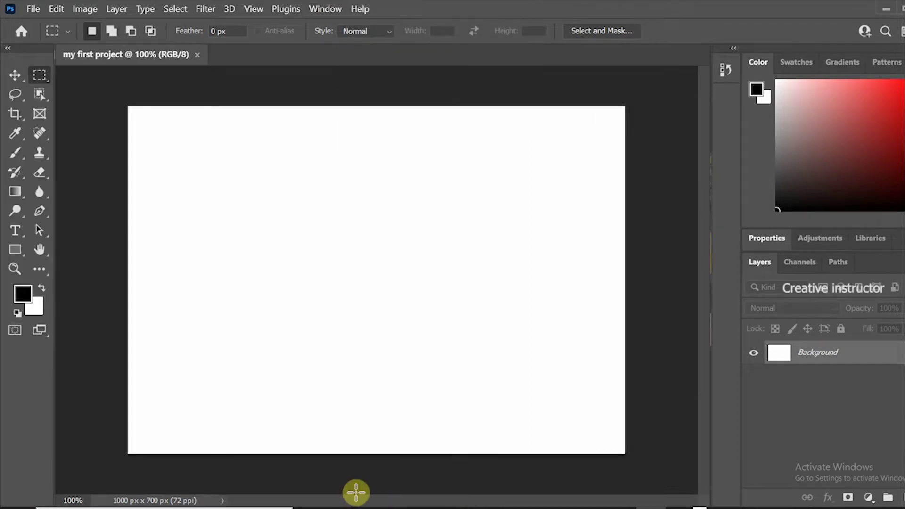